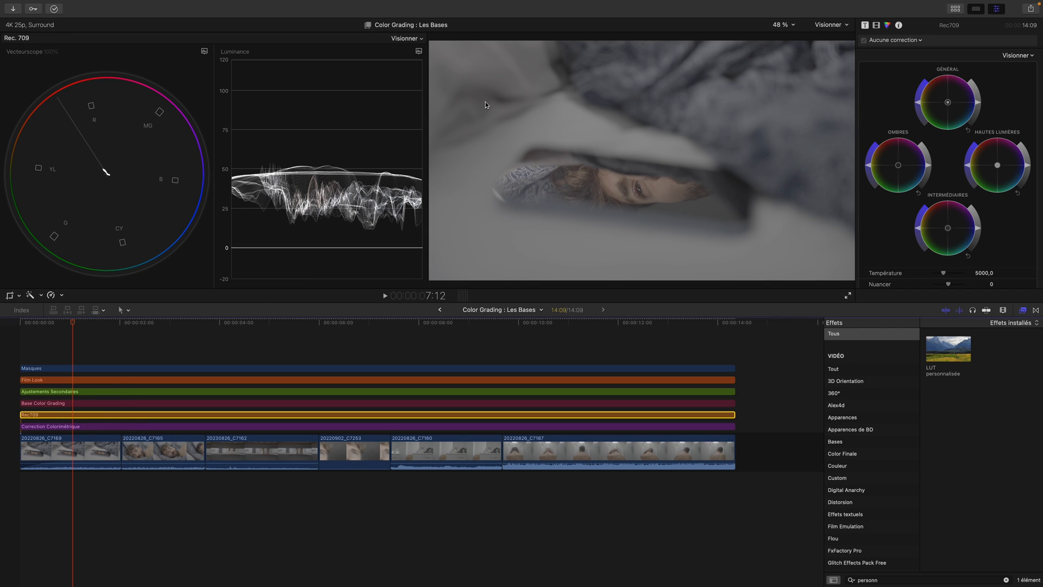
Step: Set the Rec709 layer's LUT personnalisée to Sony S-Log3 to Rec.709 LUT from the Correction LUTs
{"action": "left_click", "coordinate": [877, 26]}
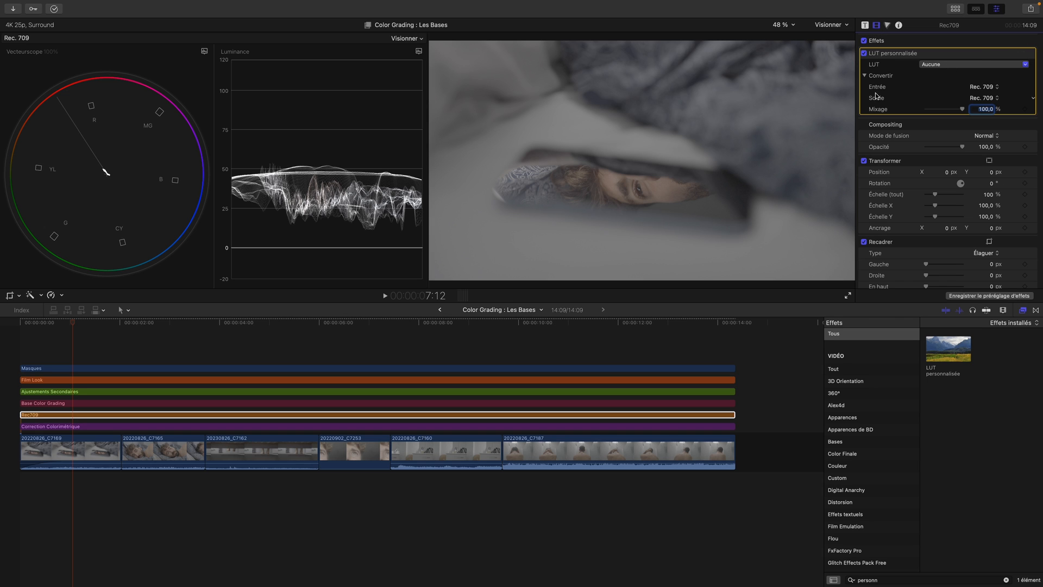
{"action": "left_click", "coordinate": [944, 66]}
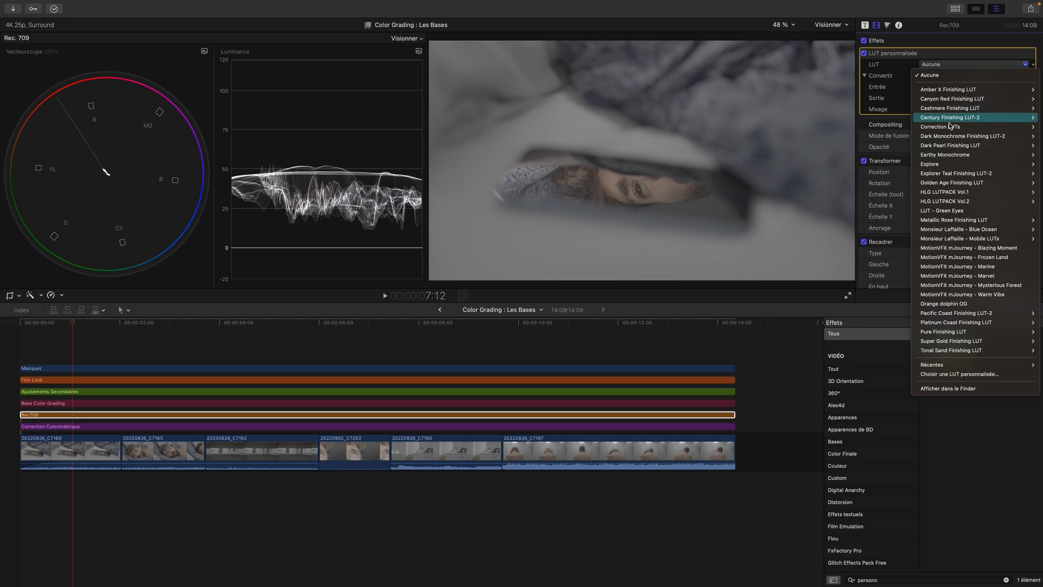
{"action": "mouse_move", "coordinate": [952, 128]}
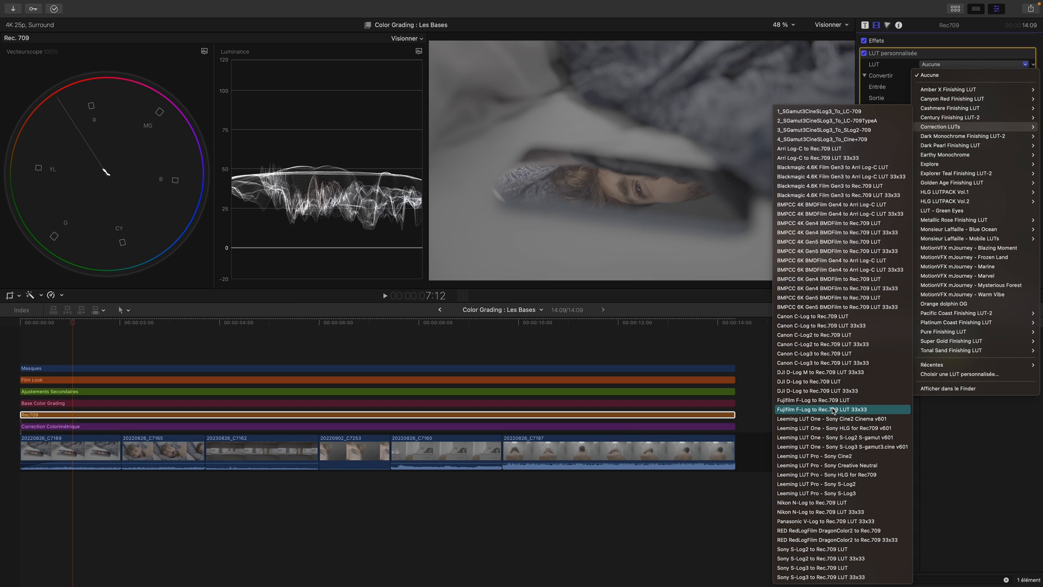
{"action": "left_click", "coordinate": [838, 568]}
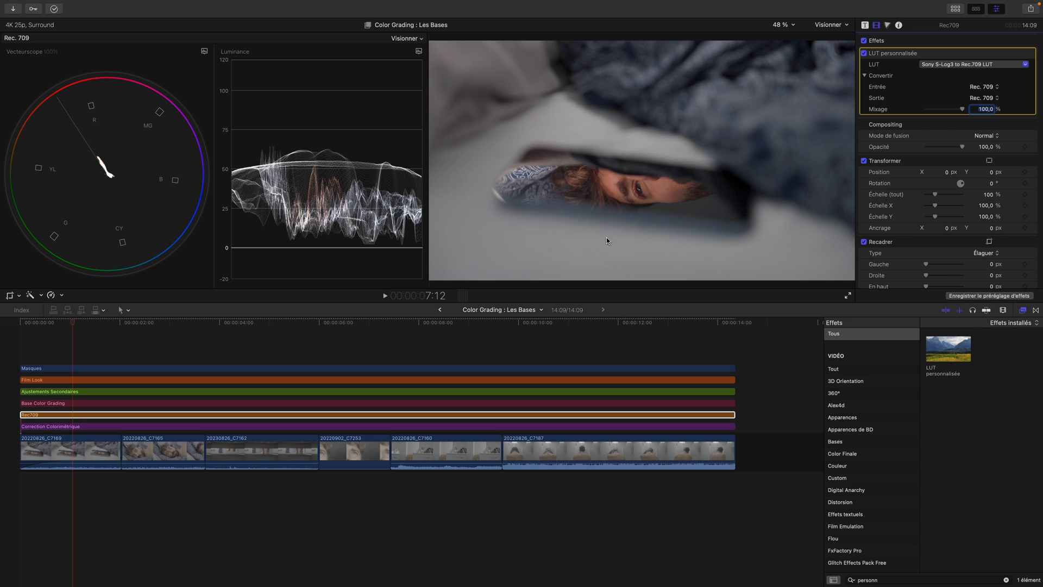
Step: Check the Rec.709 conversion on the second and last clips with the Correction Colorimétrique layer selected
{"action": "left_click", "coordinate": [131, 425]}
{"action": "left_click", "coordinate": [185, 337]}
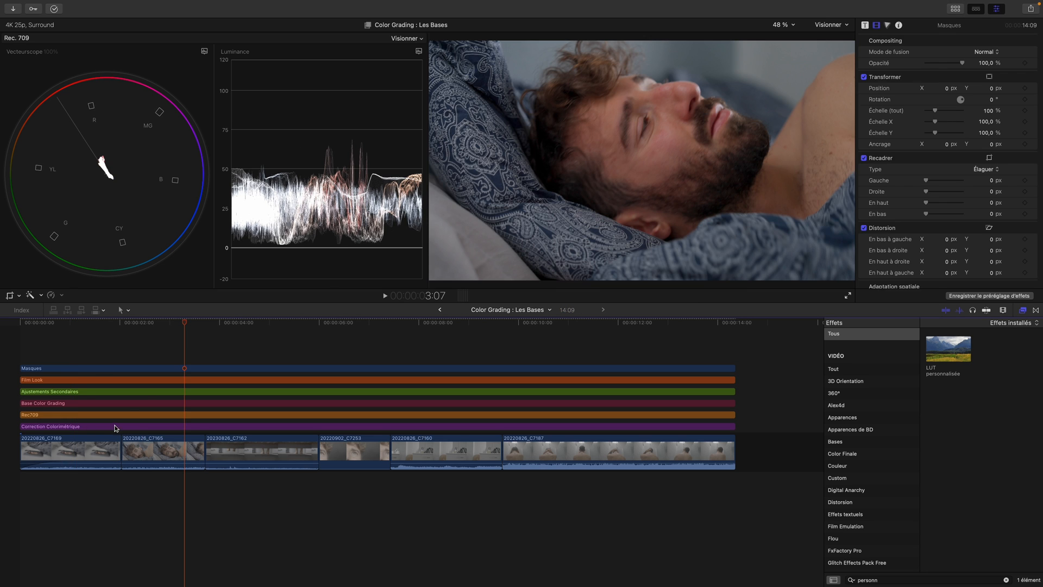
{"action": "left_click", "coordinate": [149, 427]}
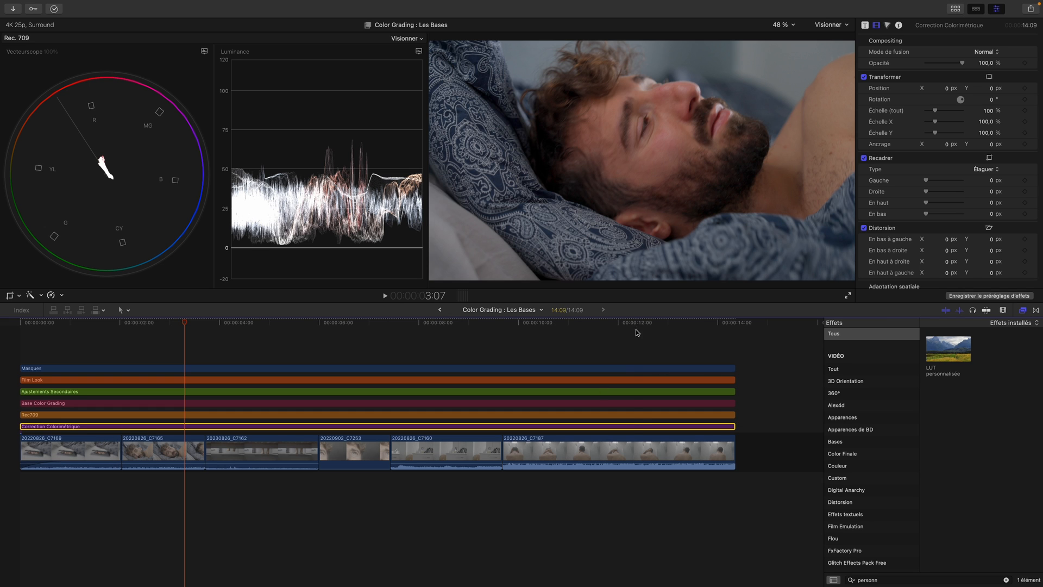
{"action": "left_click", "coordinate": [634, 324]}
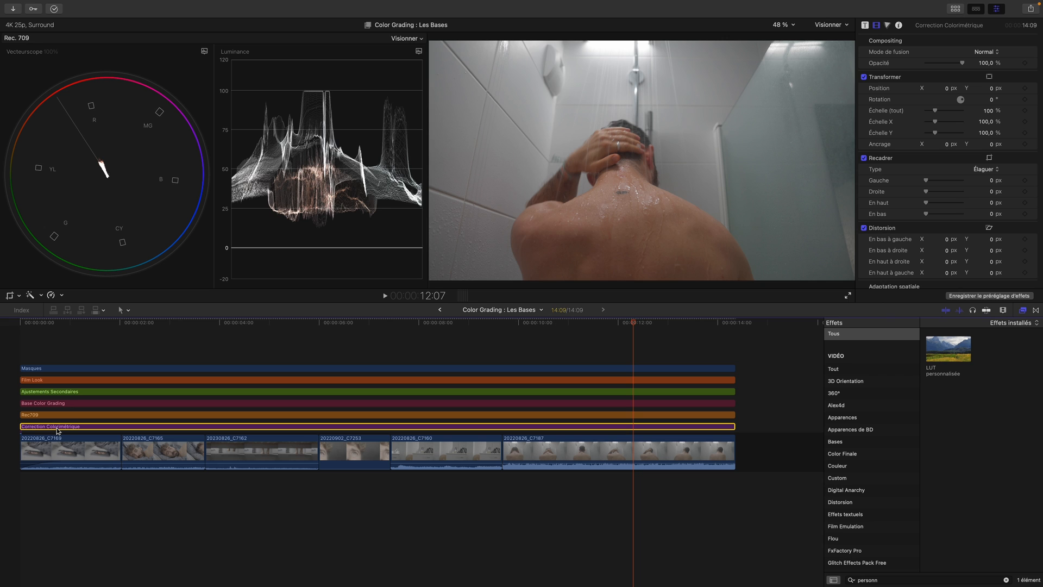
{"action": "key", "text": "Up"}
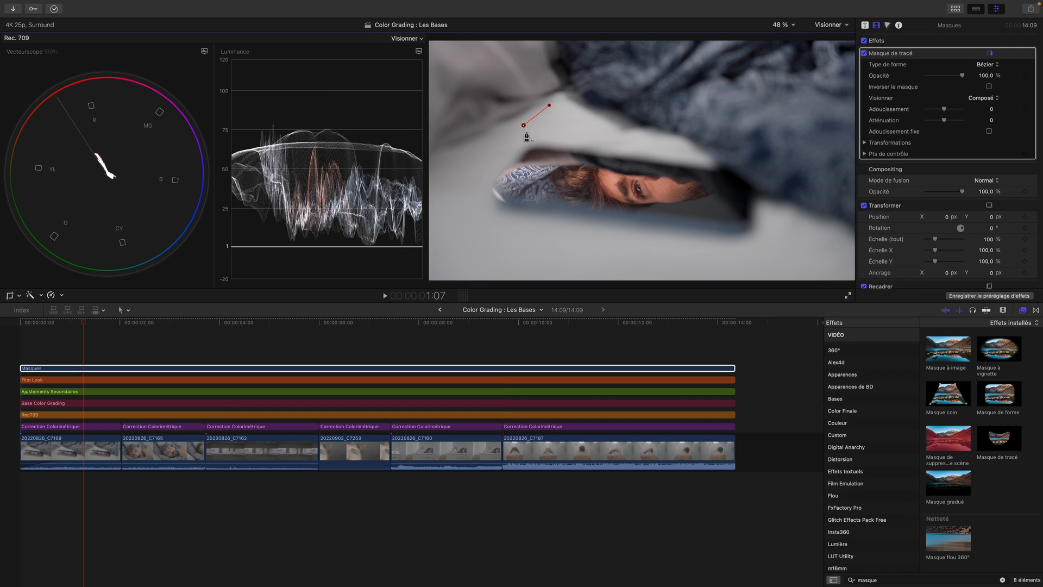
Step: Draw a closed Bézier mask on the Masques layer around the pale sheet area just above the phone
{"action": "left_click", "coordinate": [530, 138]}
{"action": "left_click", "coordinate": [547, 142]}
{"action": "left_click", "coordinate": [578, 145]}
{"action": "left_click", "coordinate": [598, 139]}
{"action": "left_click", "coordinate": [605, 124]}
{"action": "left_click", "coordinate": [573, 112]}
{"action": "left_click", "coordinate": [549, 105]}
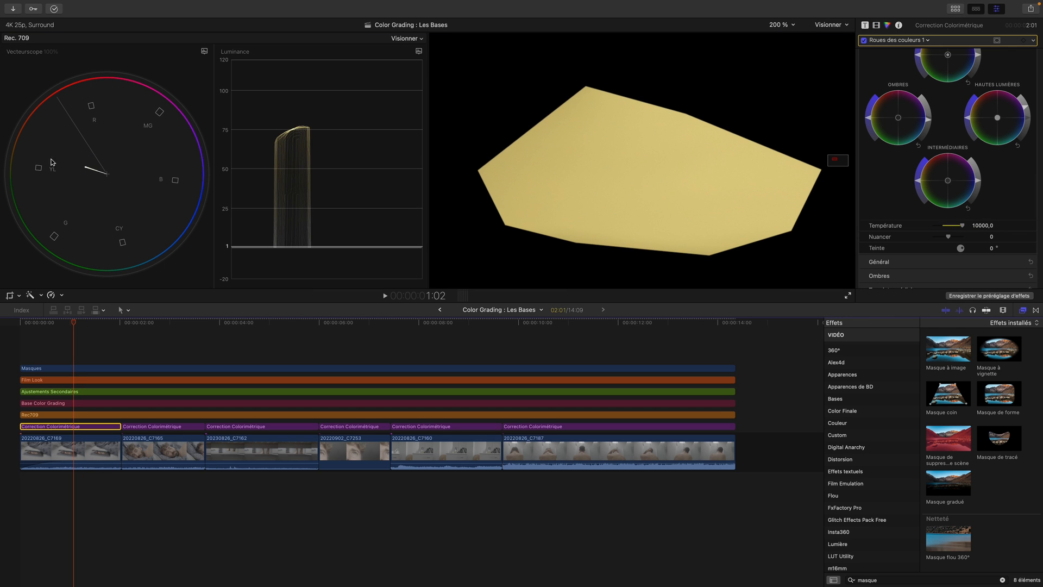
Step: Set Température to 5000 and Nuancer to 0 in the first clip's correction layer, and slightly nudge the Général colour wheel
{"action": "left_click_drag", "start_coordinate": [963, 225], "coordinate": [986, 229]}
{"action": "left_click", "coordinate": [949, 238]}
{"action": "type", "text": "5000"}
{"action": "key", "text": "Tab"}
{"action": "type", "text": "0"}
{"action": "key", "text": "Return"}
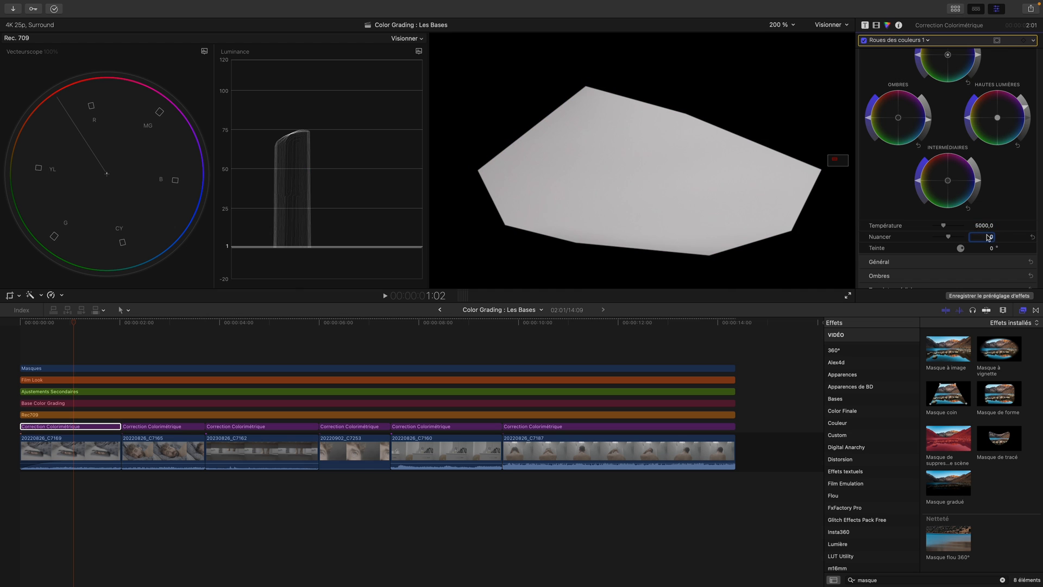
{"action": "scroll", "coordinate": [964, 155], "scroll_direction": "up", "scroll_amount": 3}
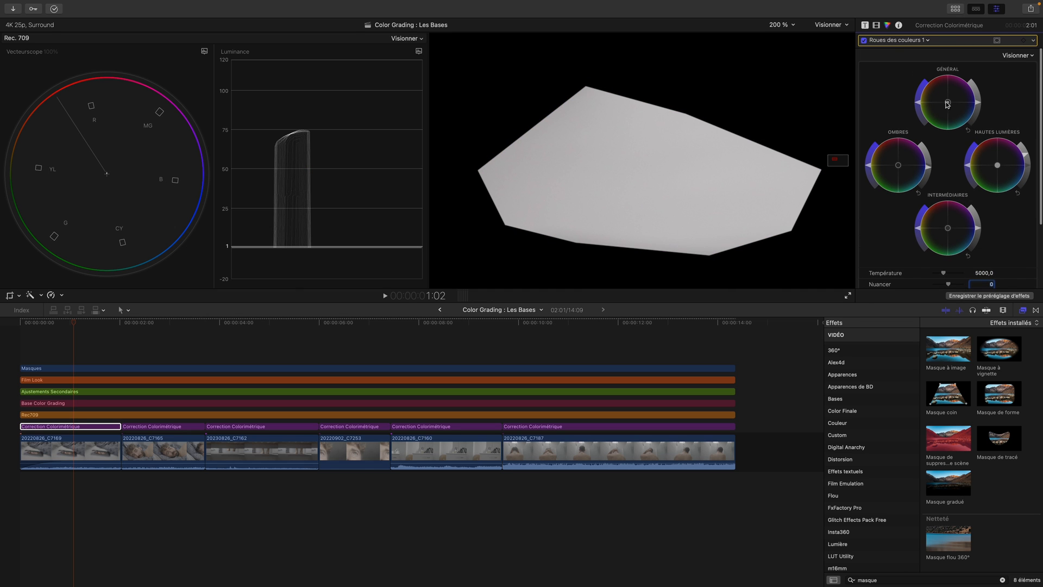
{"action": "mouse_move", "coordinate": [948, 103]}
{"action": "left_mouse_down"}
{"action": "mouse_move", "coordinate": [957, 101]}
{"action": "mouse_move", "coordinate": [949, 104]}
{"action": "left_mouse_up"}
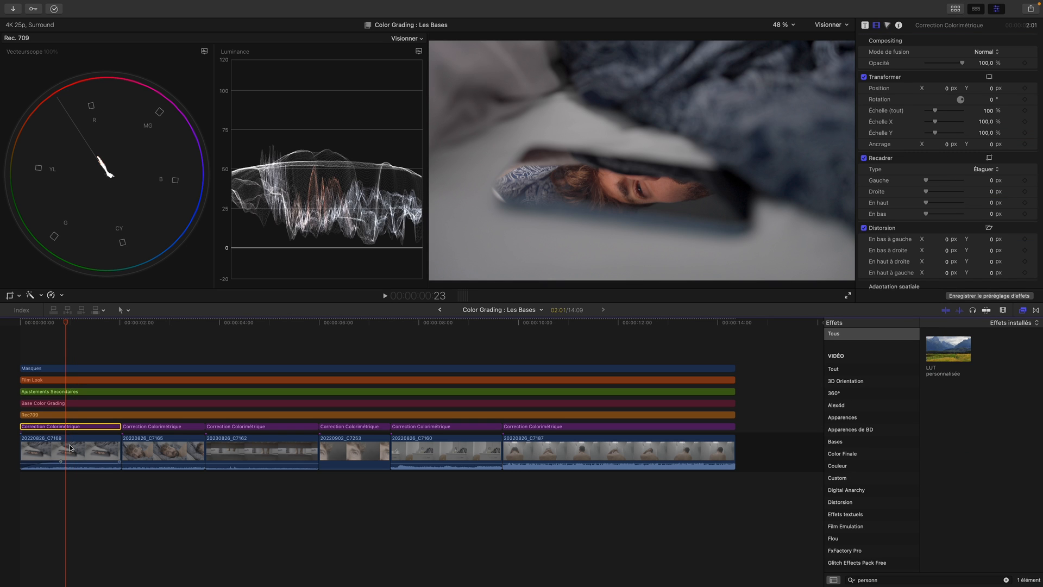
{"action": "left_click", "coordinate": [70, 447]}
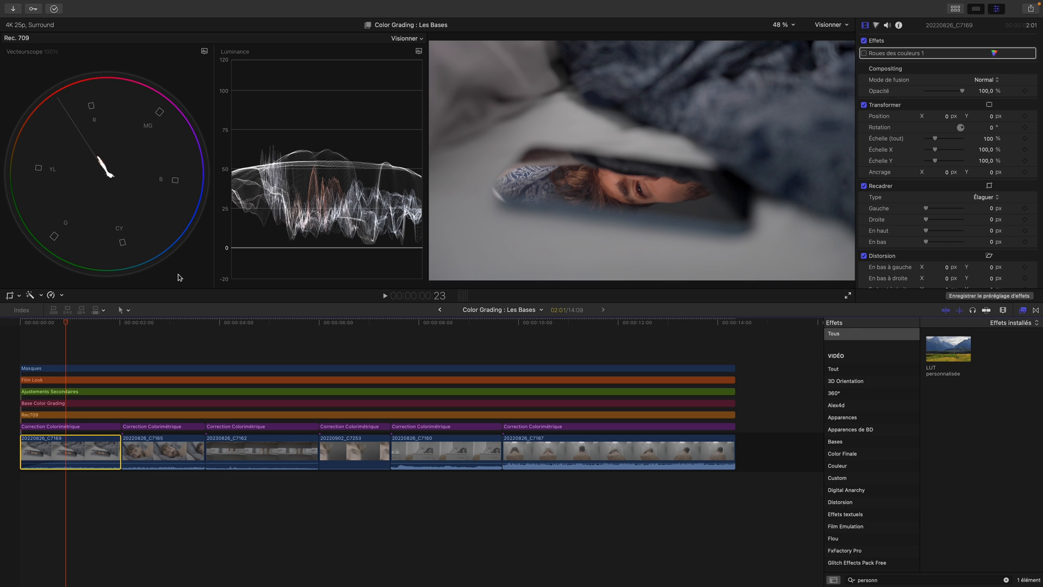
{"action": "left_click", "coordinate": [61, 427]}
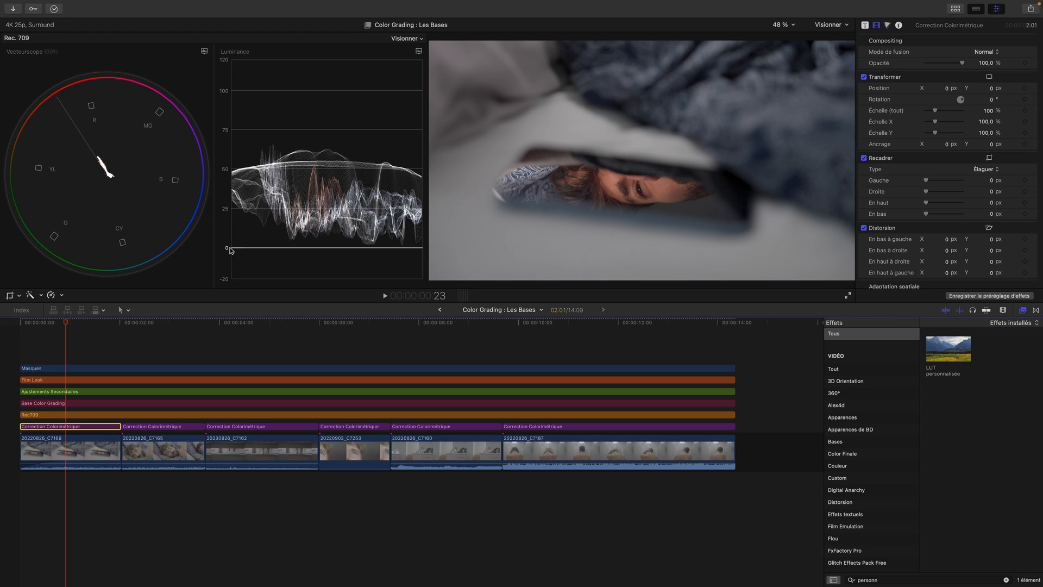
{"action": "left_click", "coordinate": [276, 251]}
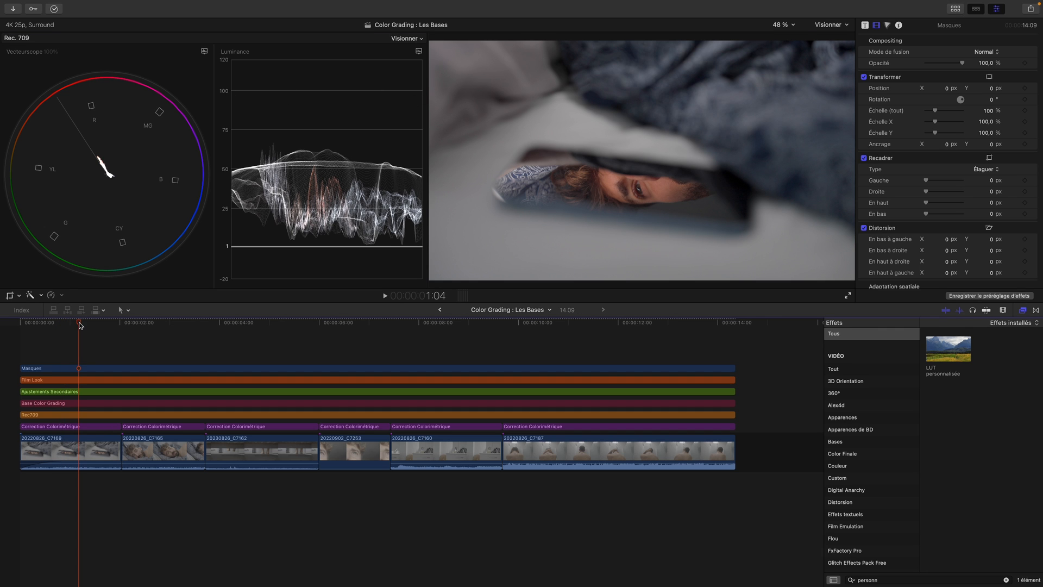
Step: Raise the highlights brightness with the colour wheels on the Correction Colorimétrique segment above the third clip
{"action": "left_click", "coordinate": [89, 427]}
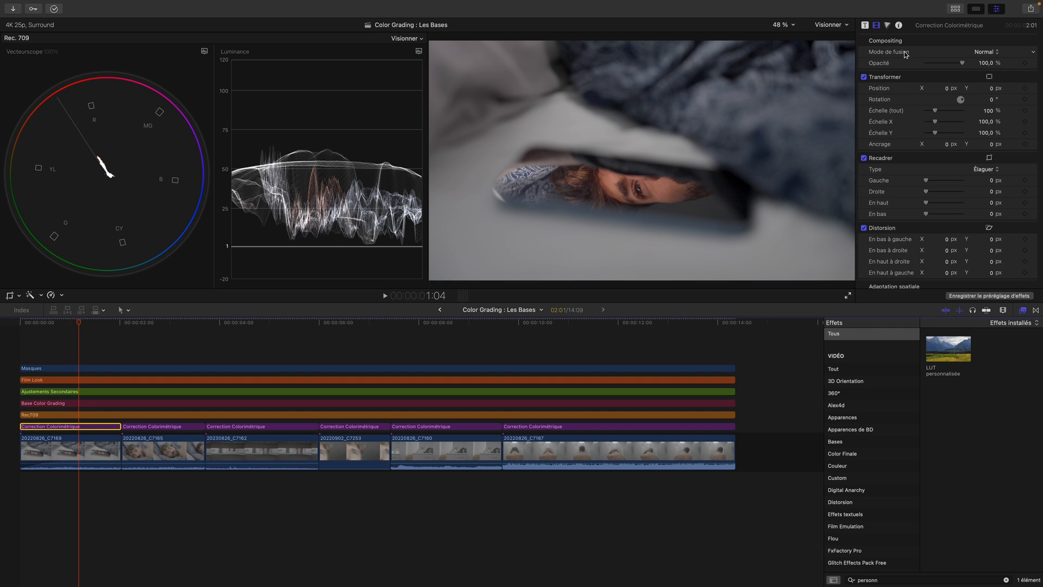
{"action": "left_click", "coordinate": [888, 26]}
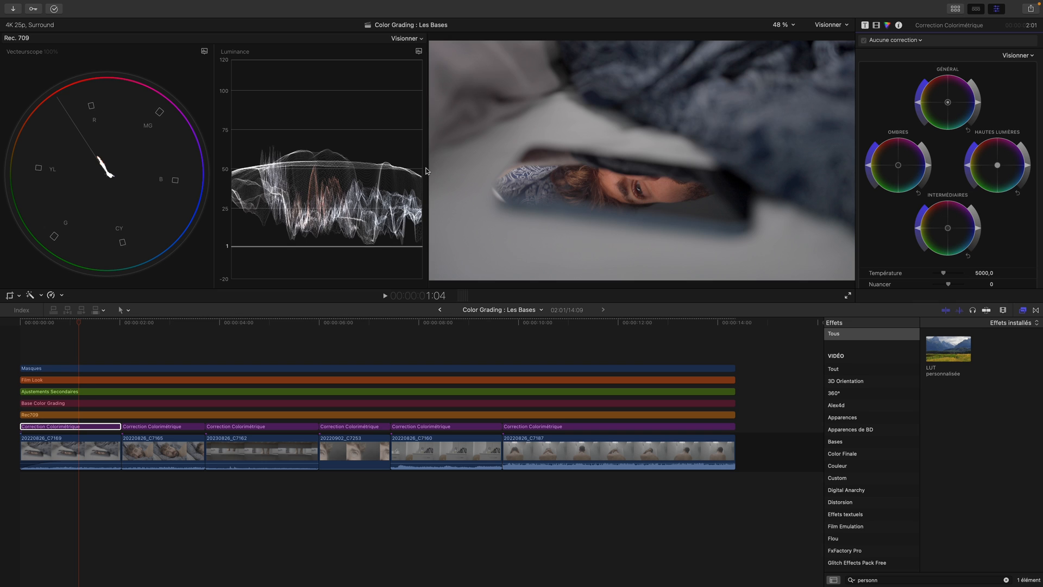
{"action": "left_click", "coordinate": [153, 426]}
{"action": "left_click", "coordinate": [260, 426]}
{"action": "left_click_drag", "start_coordinate": [1028, 166], "coordinate": [1021, 150]}
Step: Lower the overall brightness and slightly raise the highlights on the Correction Colorimétrique segment above the last clip
{"action": "left_click", "coordinate": [337, 426]}
{"action": "left_click", "coordinate": [445, 426]}
{"action": "left_click", "coordinate": [582, 426]}
{"action": "left_click_drag", "start_coordinate": [978, 102], "coordinate": [978, 109]}
{"action": "left_click_drag", "start_coordinate": [1028, 165], "coordinate": [1033, 164]}
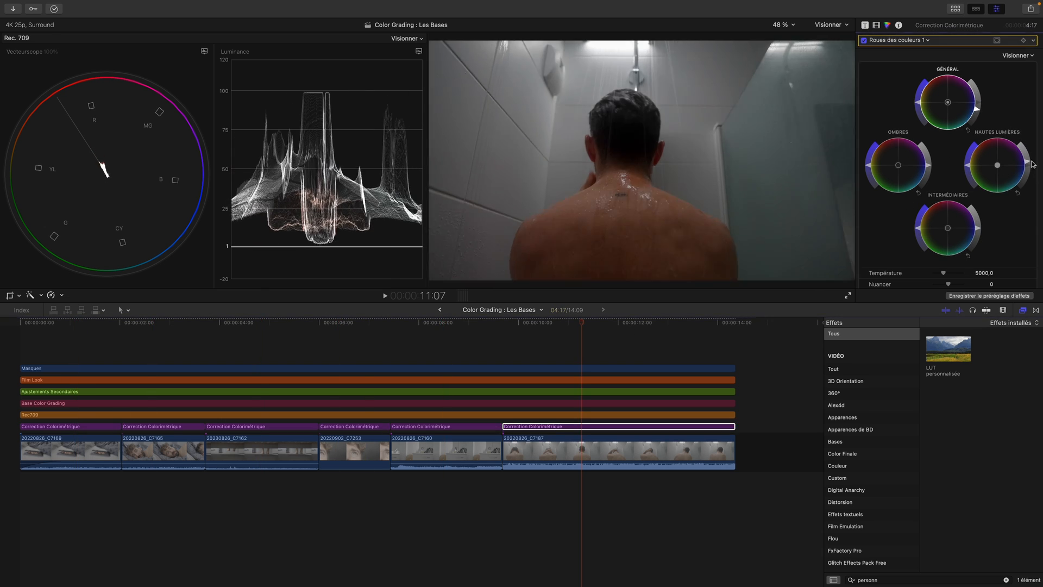
{"action": "left_click", "coordinate": [548, 321]}
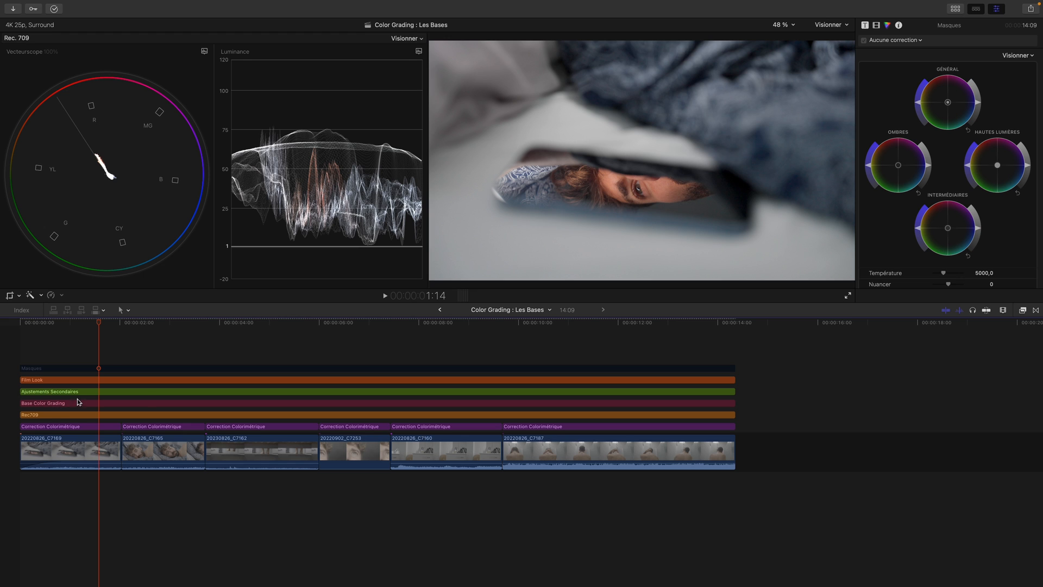
Step: Apply a LUT personnalisée effect to the Base Color Grading layer and load the LD - Earthy Monochrome 3 LUT
{"action": "left_click", "coordinate": [94, 403]}
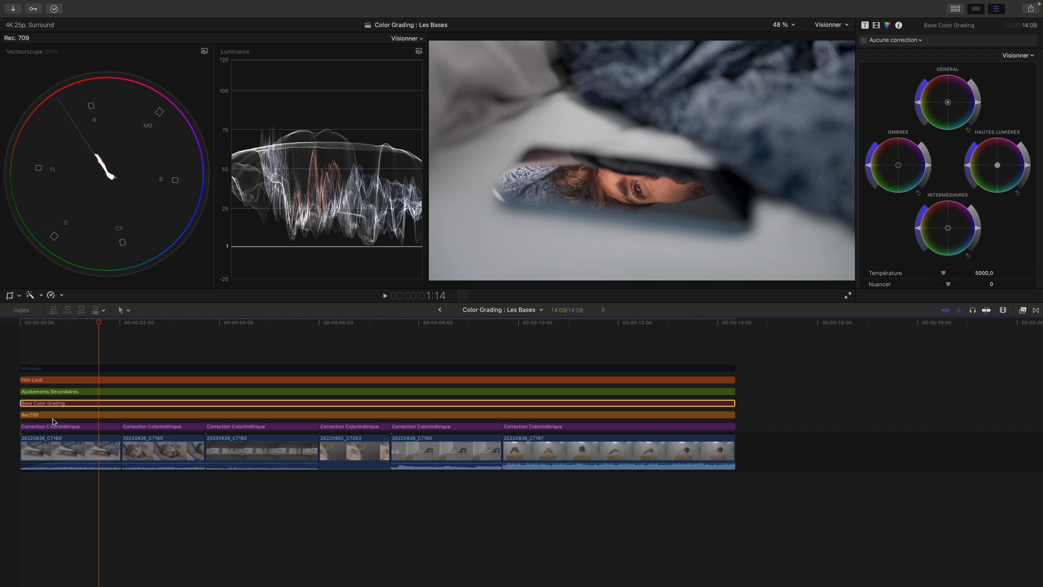
{"action": "mouse_move", "coordinate": [98, 324]}
{"action": "left_mouse_down"}
{"action": "mouse_move", "coordinate": [78, 326]}
{"action": "mouse_move", "coordinate": [96, 326]}
{"action": "left_mouse_up"}
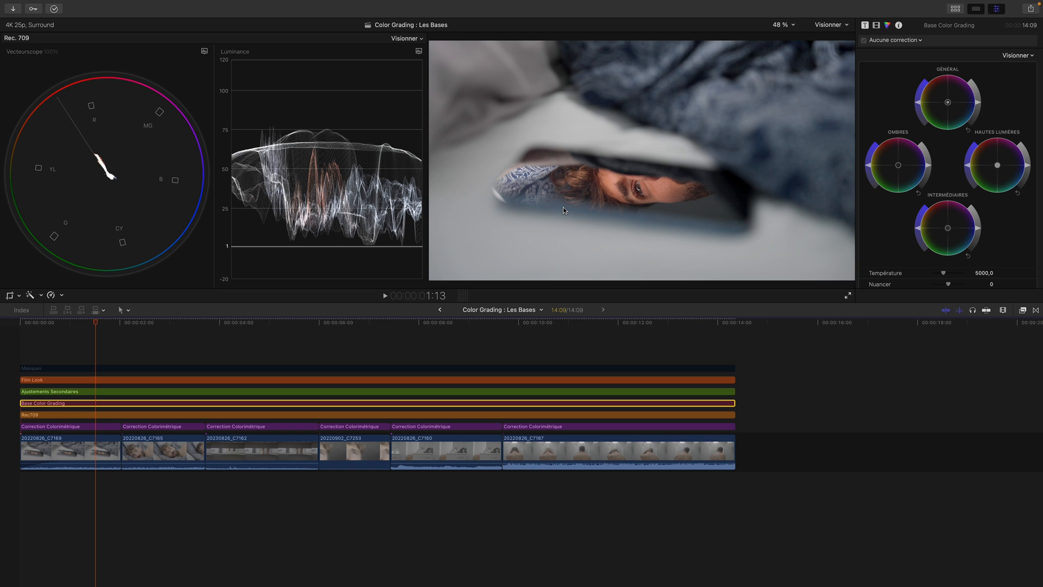
{"action": "scroll", "coordinate": [1002, 182], "scroll_direction": "down", "scroll_amount": 3}
{"action": "scroll", "coordinate": [968, 189], "scroll_direction": "up", "scroll_amount": 3}
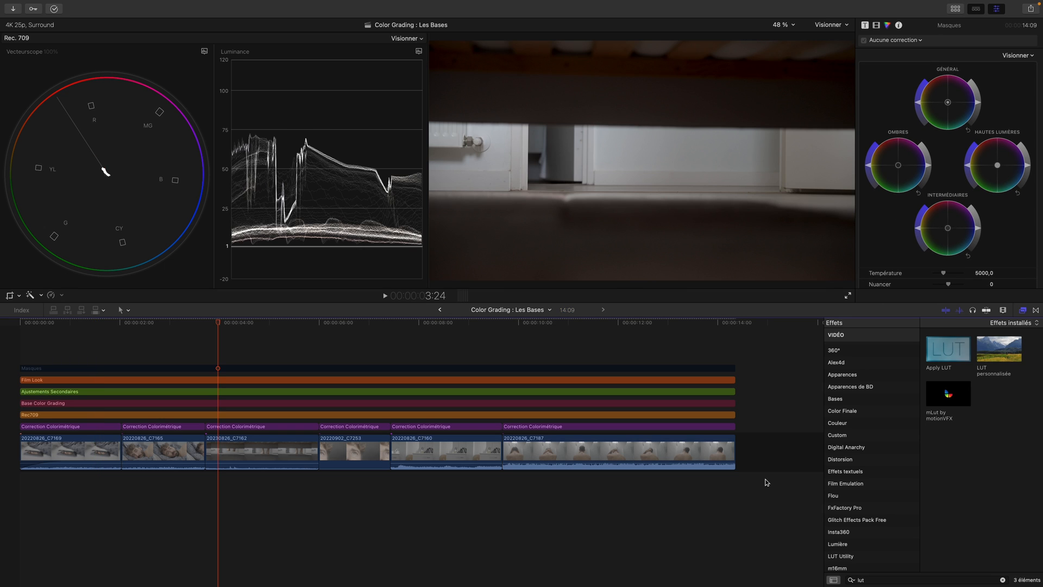
{"action": "left_click_drag", "start_coordinate": [1012, 354], "coordinate": [151, 410]}
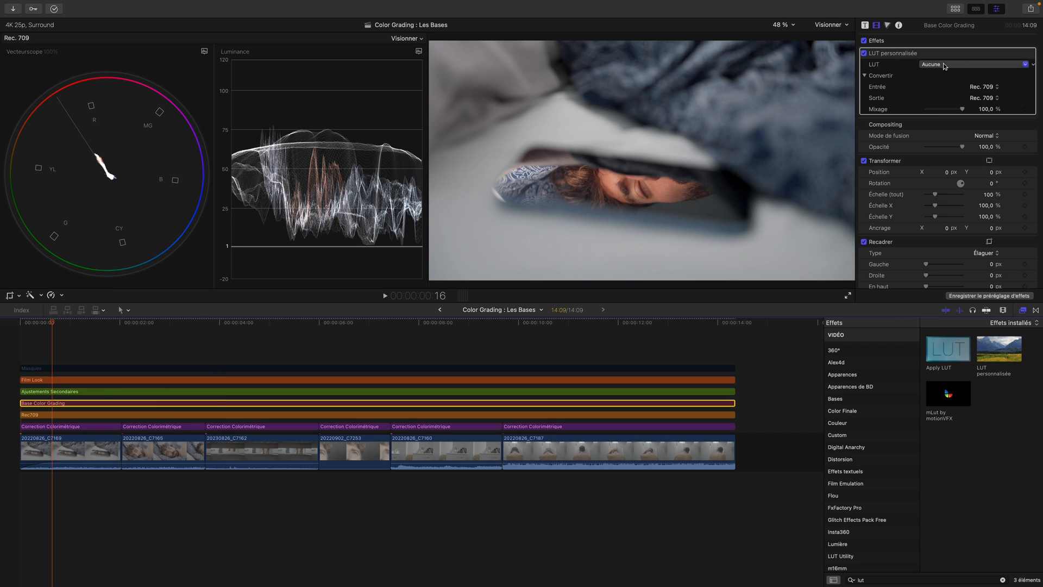
{"action": "left_click", "coordinate": [942, 65]}
{"action": "mouse_move", "coordinate": [984, 150]}
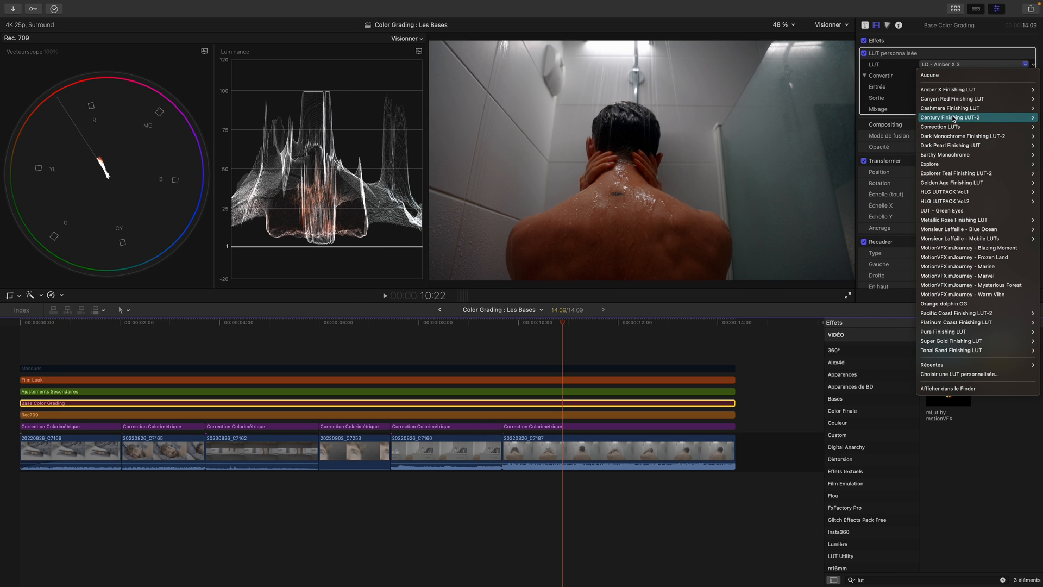
{"action": "mouse_move", "coordinate": [949, 156]}
{"action": "left_click", "coordinate": [892, 173]}
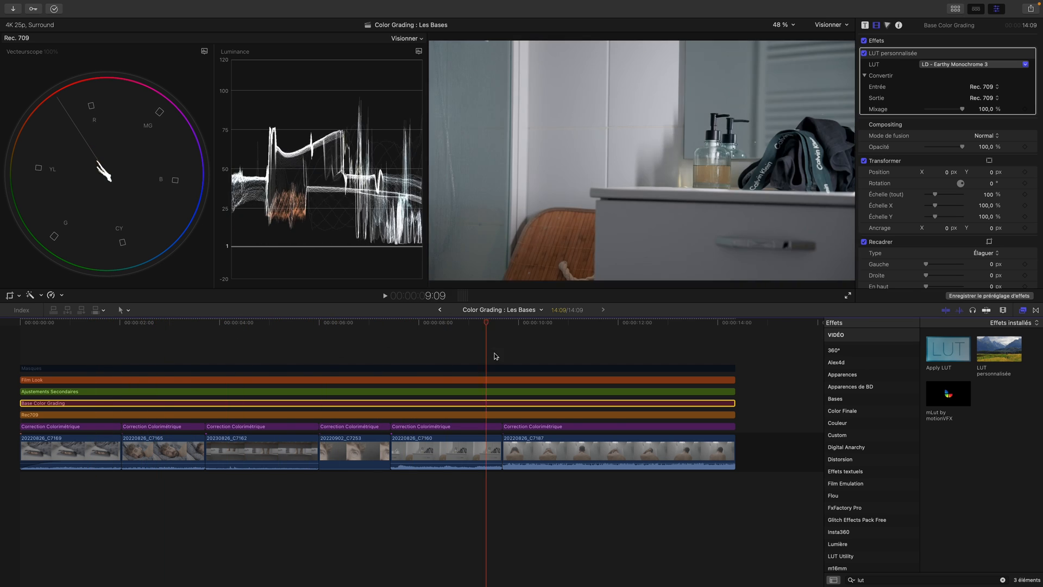
Step: Tint the Base Color Grading layer's shadows and midtones teal-blue and its highlights orange with the colour wheels
{"action": "left_click", "coordinate": [887, 25]}
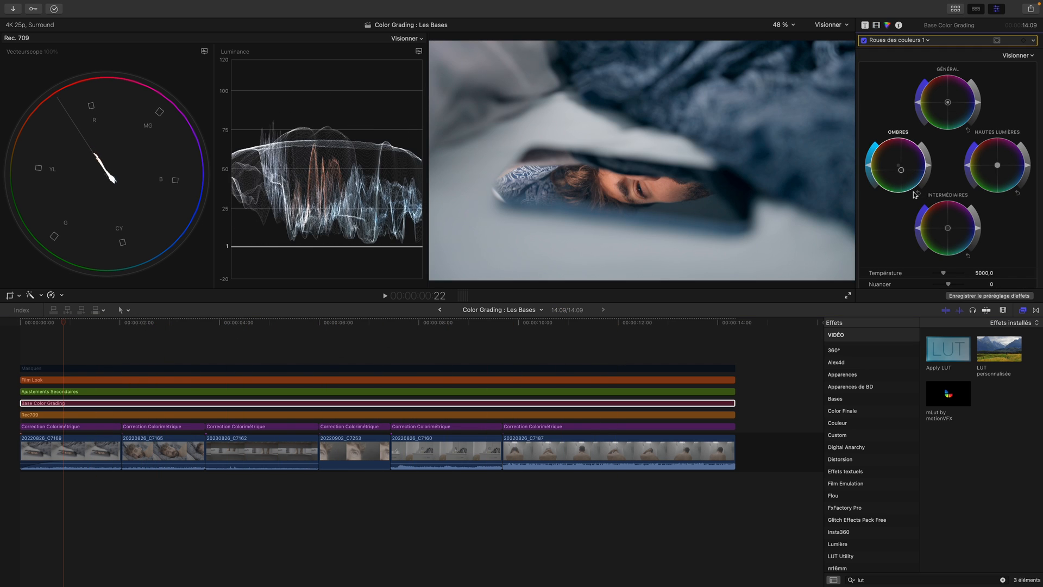
{"action": "left_click_drag", "start_coordinate": [981, 153], "coordinate": [977, 149]}
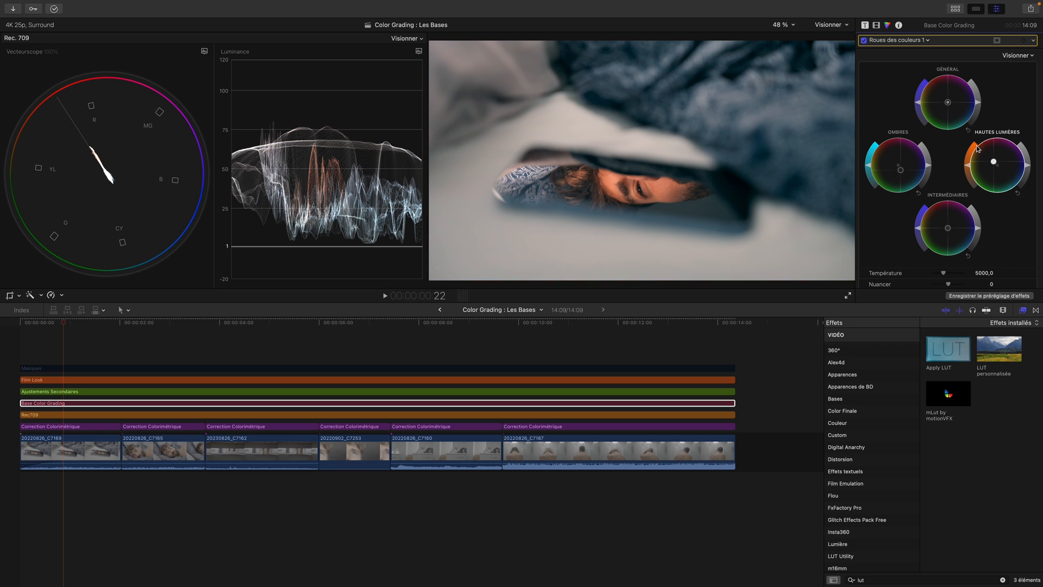
{"action": "left_click_drag", "start_coordinate": [948, 228], "coordinate": [955, 245]}
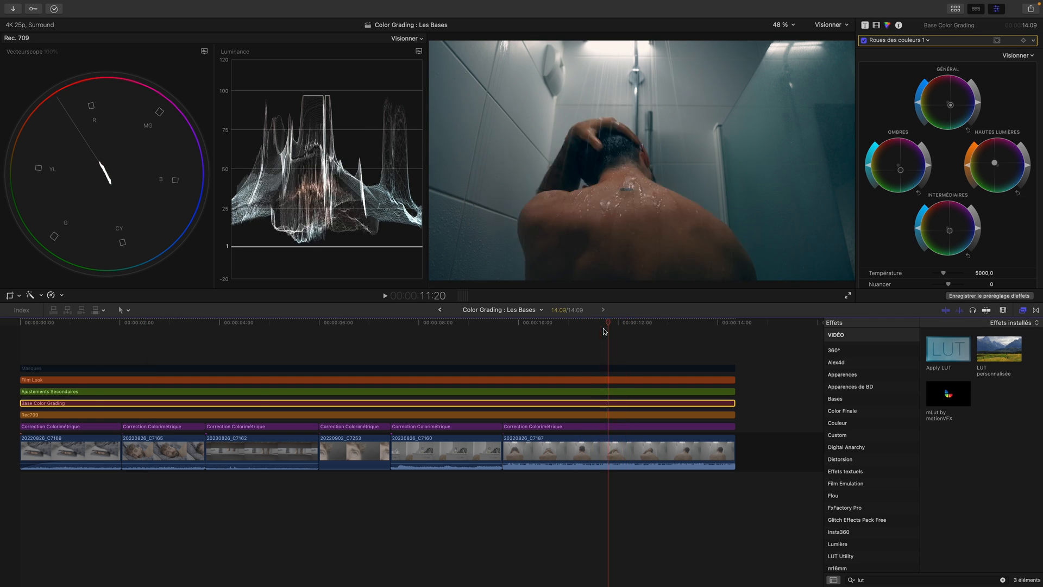
{"action": "left_click", "coordinate": [116, 345]}
{"action": "left_click_drag", "start_coordinate": [125, 345], "coordinate": [379, 377]}
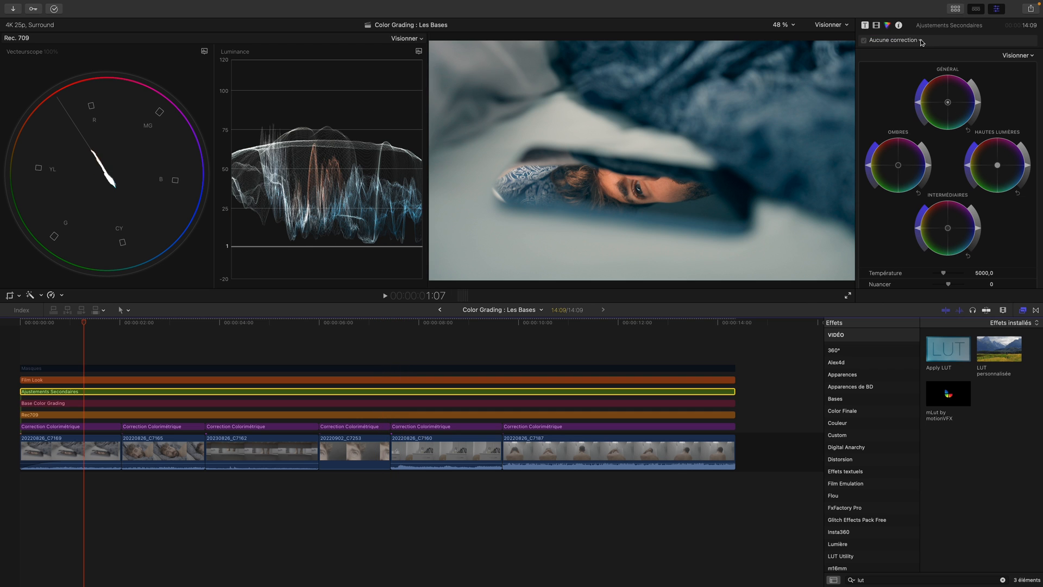
Step: Add Courbes de couleur to the Ajustements Secondaires layer and shape its luminance curve with shadow, midtone and highlight points
{"action": "left_click", "coordinate": [920, 41]}
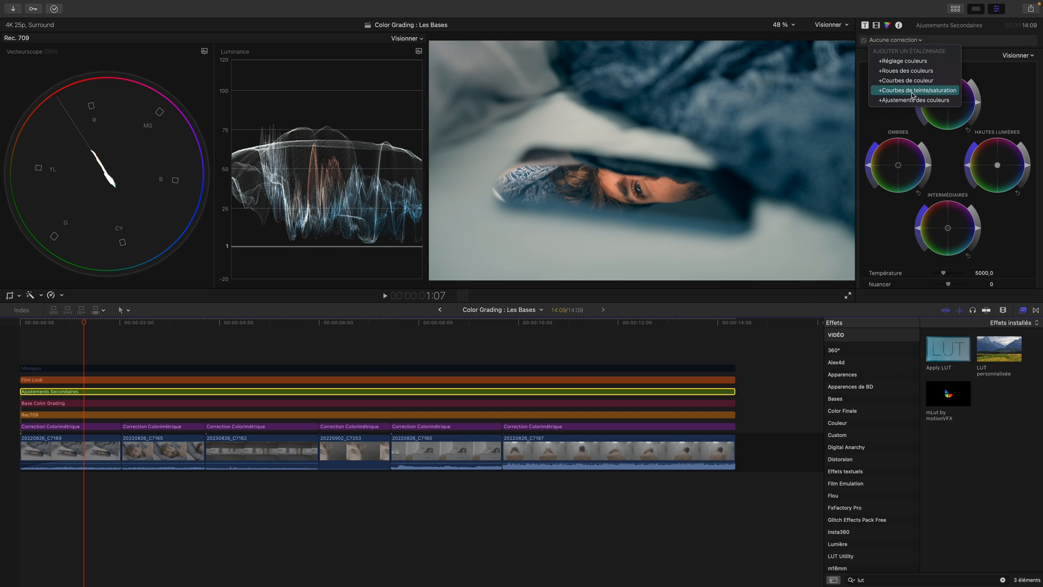
{"action": "left_click", "coordinate": [899, 80]}
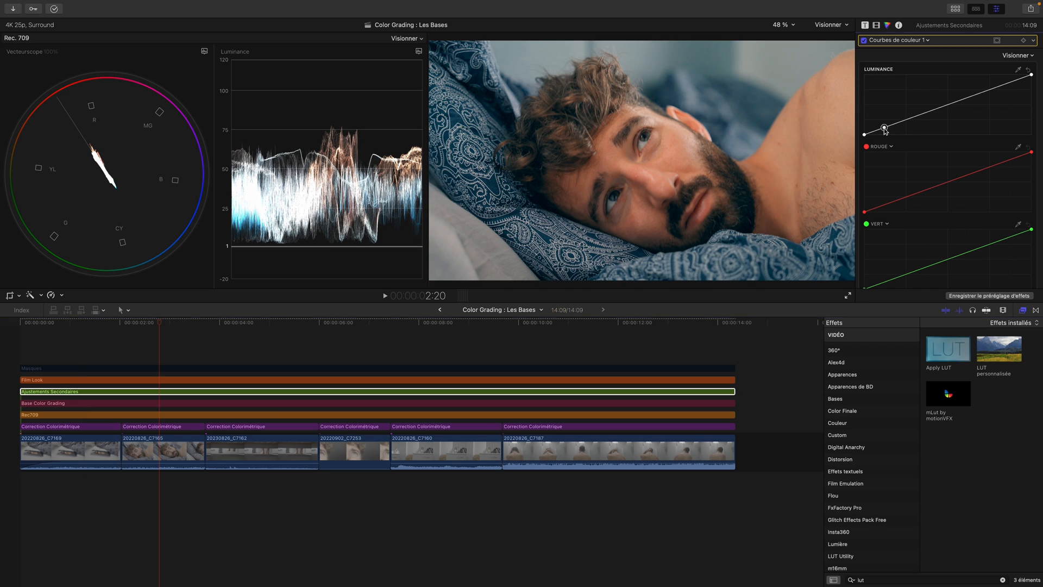
{"action": "left_click_drag", "start_coordinate": [883, 129], "coordinate": [887, 127]}
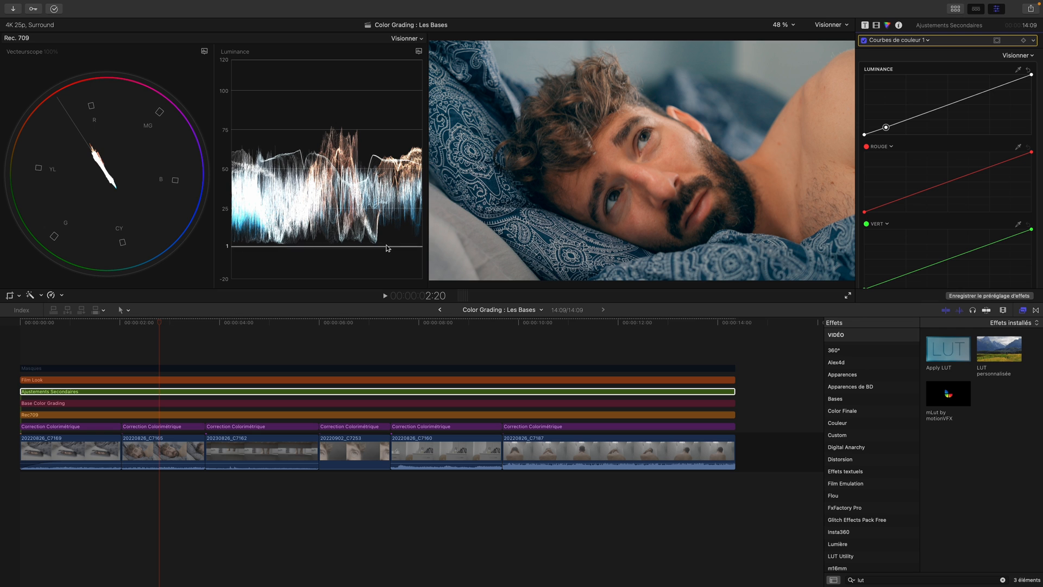
{"action": "left_click_drag", "start_coordinate": [990, 90], "coordinate": [991, 89]}
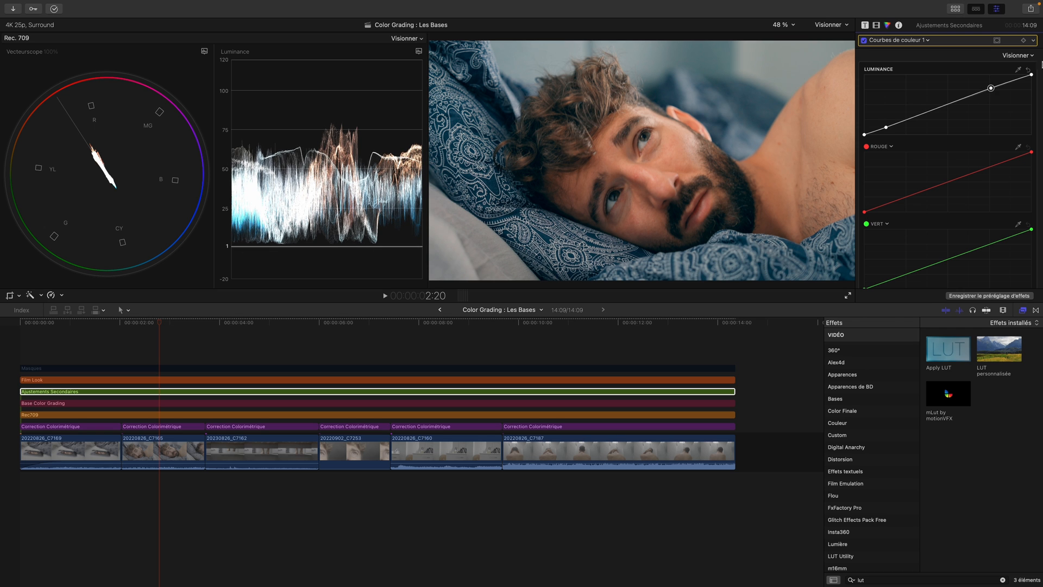
{"action": "left_click", "coordinate": [937, 107]}
{"action": "left_click_drag", "start_coordinate": [886, 128], "coordinate": [887, 128]}
Step: Compare the image with the Ajustements Secondaires layer disabled and enabled at two places in the timeline
{"action": "left_click", "coordinate": [353, 323]}
{"action": "key", "text": "v"}
{"action": "key", "text": "v"}
{"action": "left_click", "coordinate": [590, 348]}
{"action": "key", "text": "v"}
{"action": "key", "text": "v"}
{"action": "key", "text": "v"}
{"action": "key", "text": "v"}
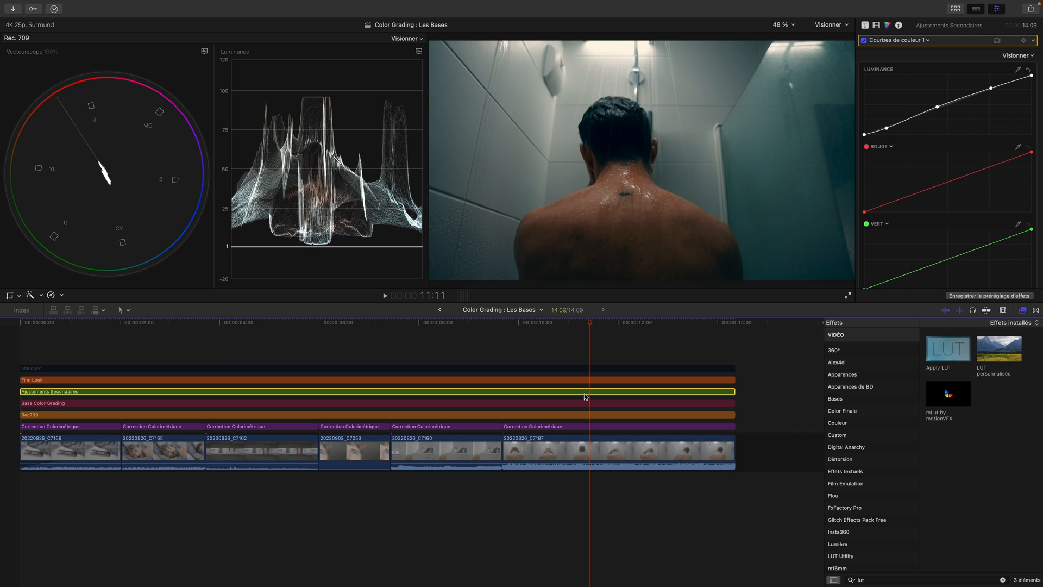
Step: Add Courbes de teinte/saturation to the Ajustements Secondaires layer
{"action": "left_click", "coordinate": [926, 41]}
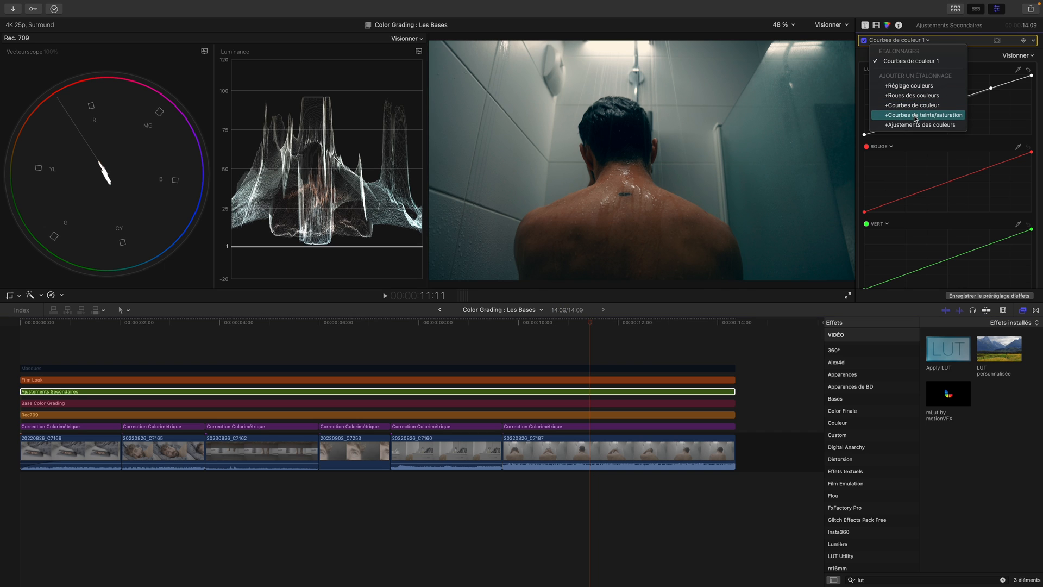
{"action": "left_click", "coordinate": [894, 116]}
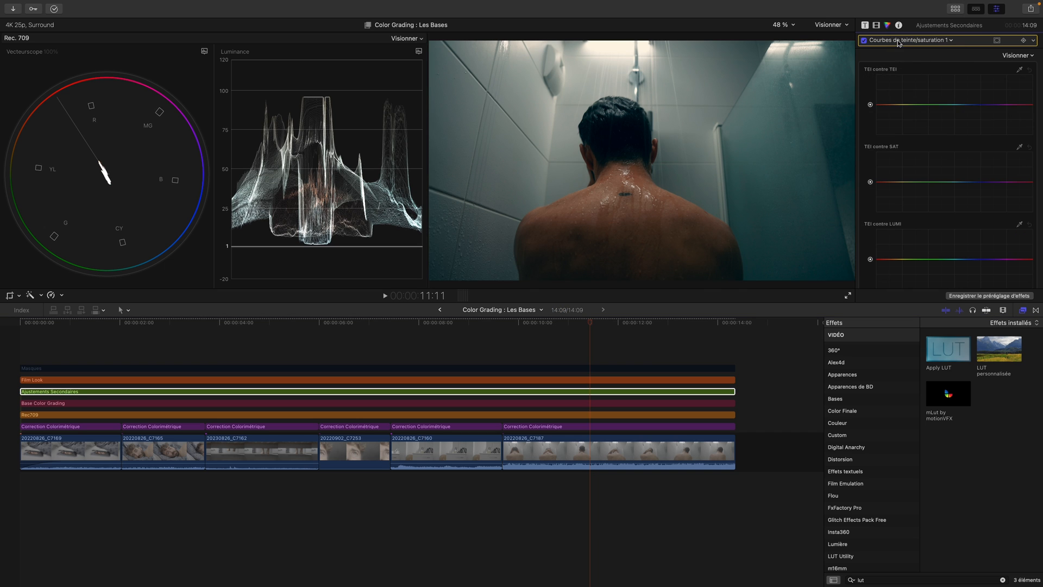
Step: Enable the Masques layer and move its Masque de tracé onto the skin of the man's cheek
{"action": "left_click", "coordinate": [876, 26]}
{"action": "left_click", "coordinate": [150, 368]}
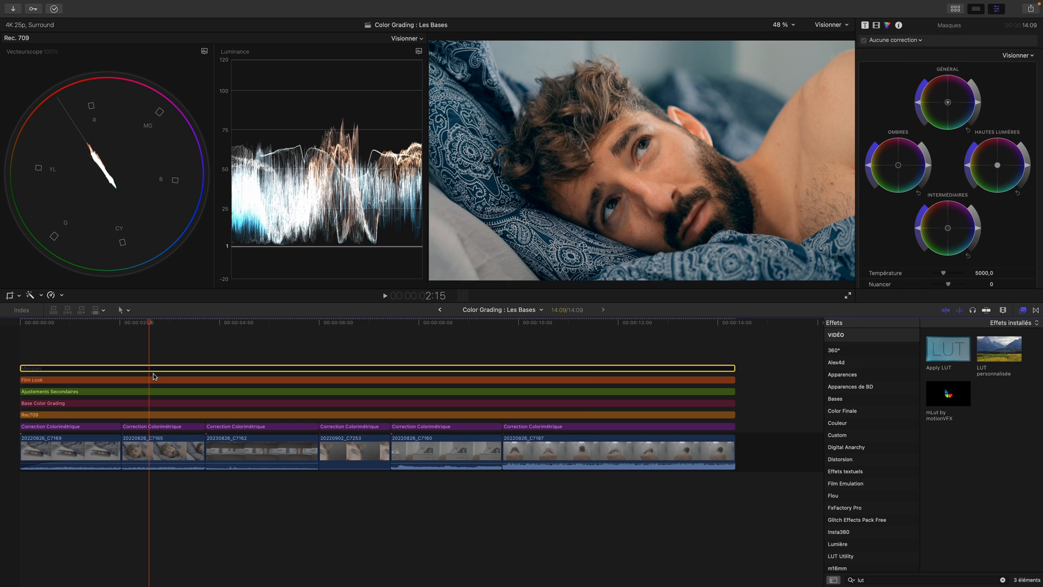
{"action": "key", "text": "v"}
{"action": "left_click", "coordinate": [877, 25]}
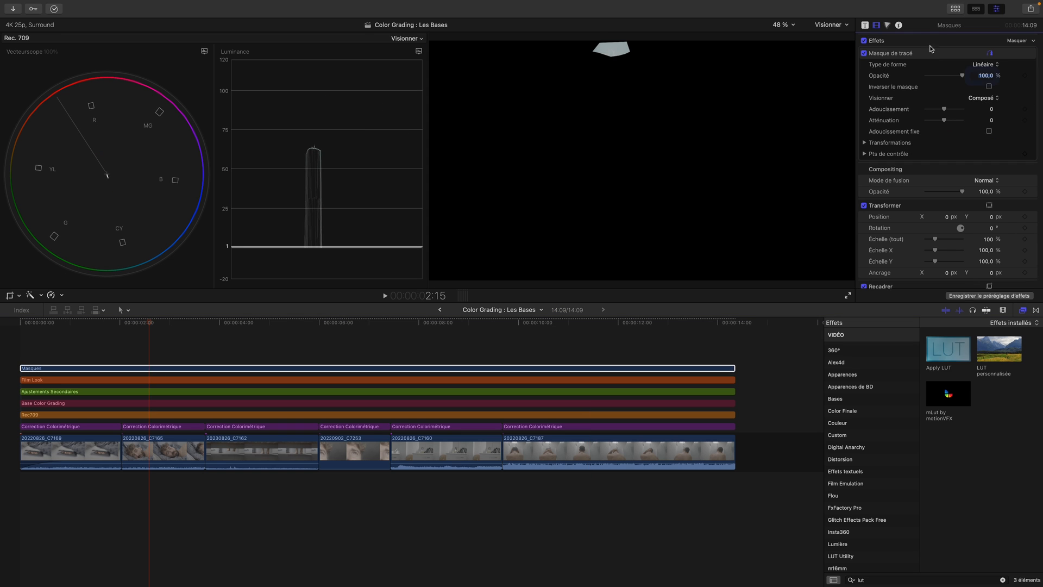
{"action": "left_click", "coordinate": [928, 56]}
{"action": "left_click_drag", "start_coordinate": [613, 49], "coordinate": [682, 173]}
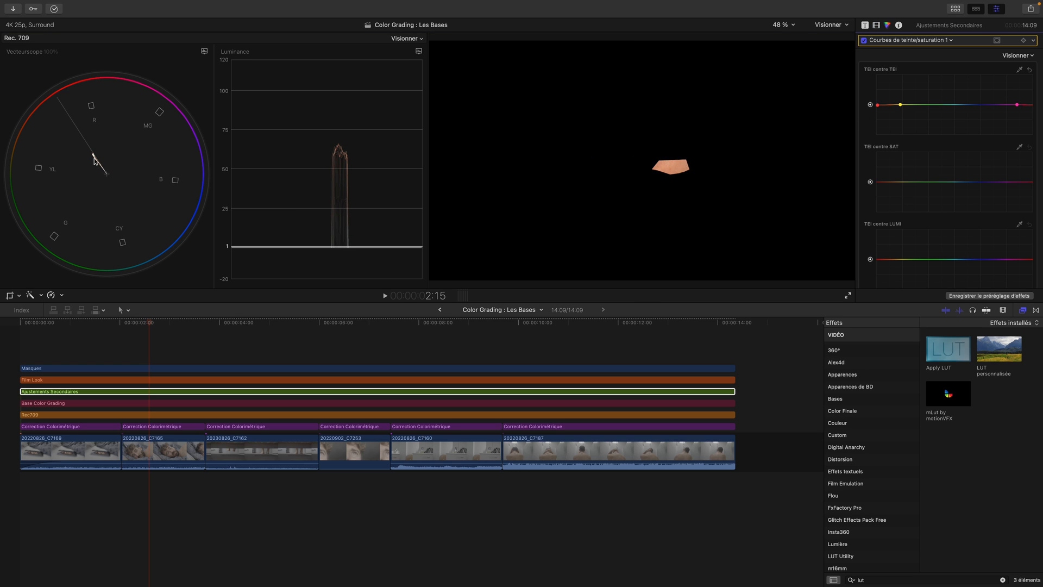
Step: Disable the Masques layer to bring back the full image
{"action": "left_click", "coordinate": [148, 369]}
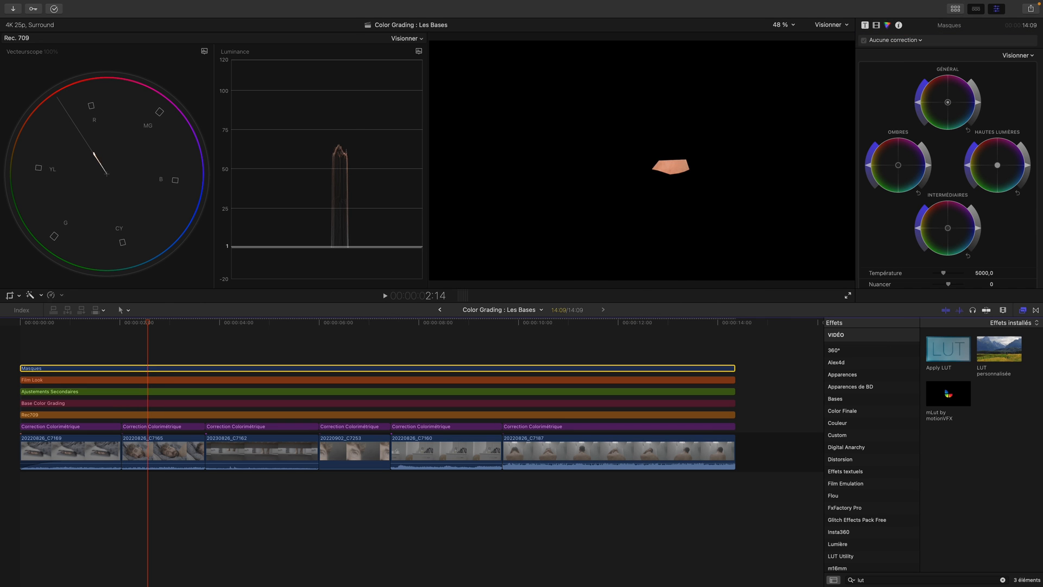
{"action": "key", "text": "v"}
{"action": "key", "text": "super+Down"}
{"action": "key", "text": "super+Up"}
Step: Select the Film Look layer and show its temperature, tint and mix settings
{"action": "left_click", "coordinate": [157, 381]}
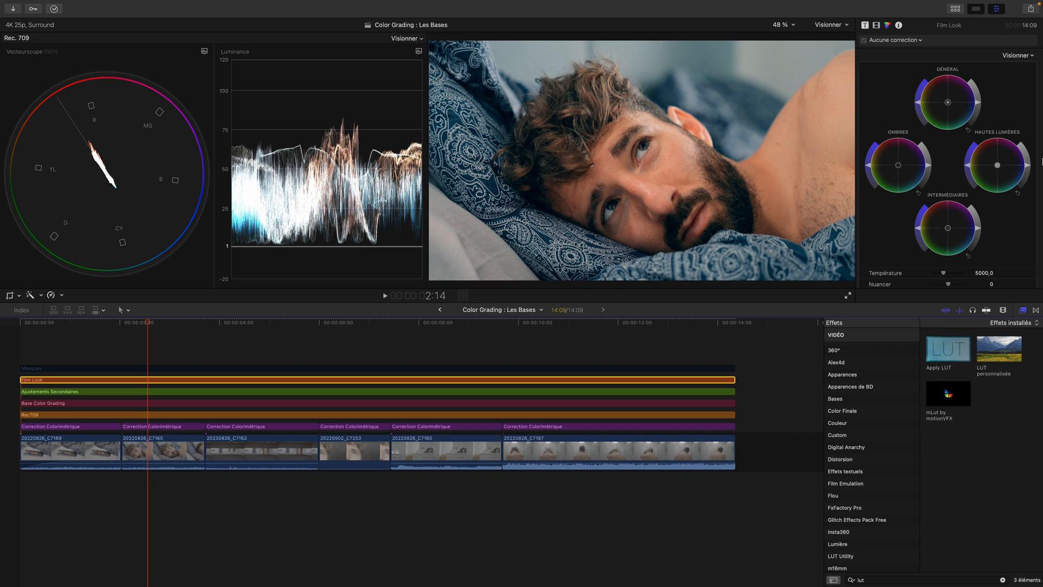
{"action": "scroll", "coordinate": [986, 182], "scroll_direction": "down", "scroll_amount": 5}
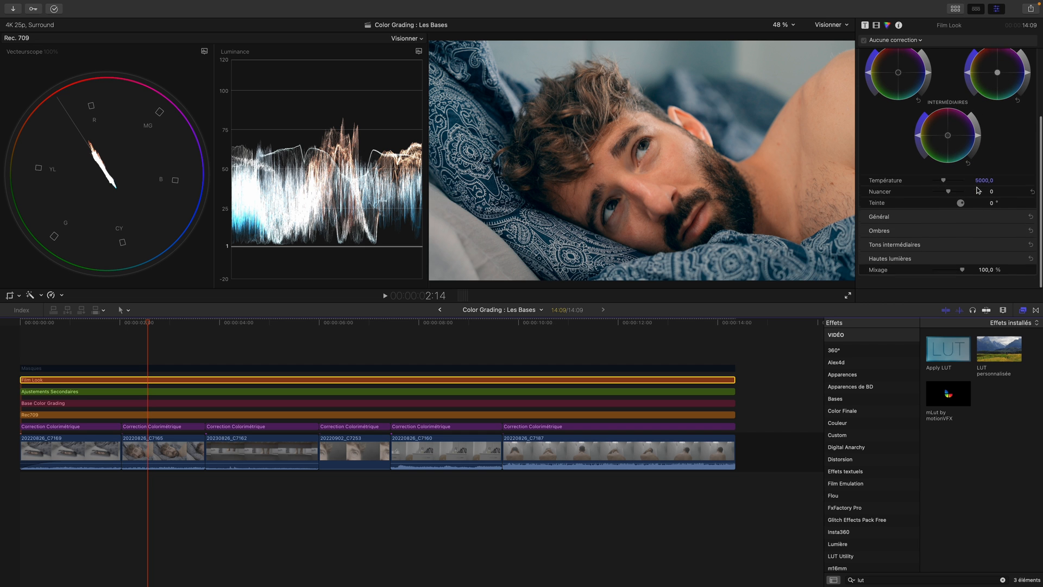